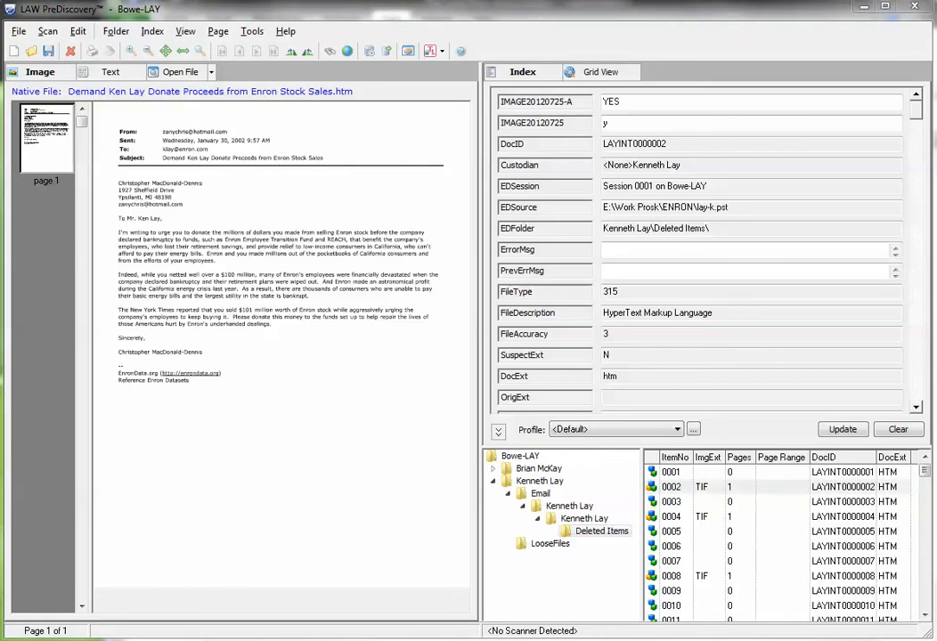
- Add a document-level text field named IMAGE20120727, inserted at the top of the list, without adding another field
drag(328, 123, 540, 168)
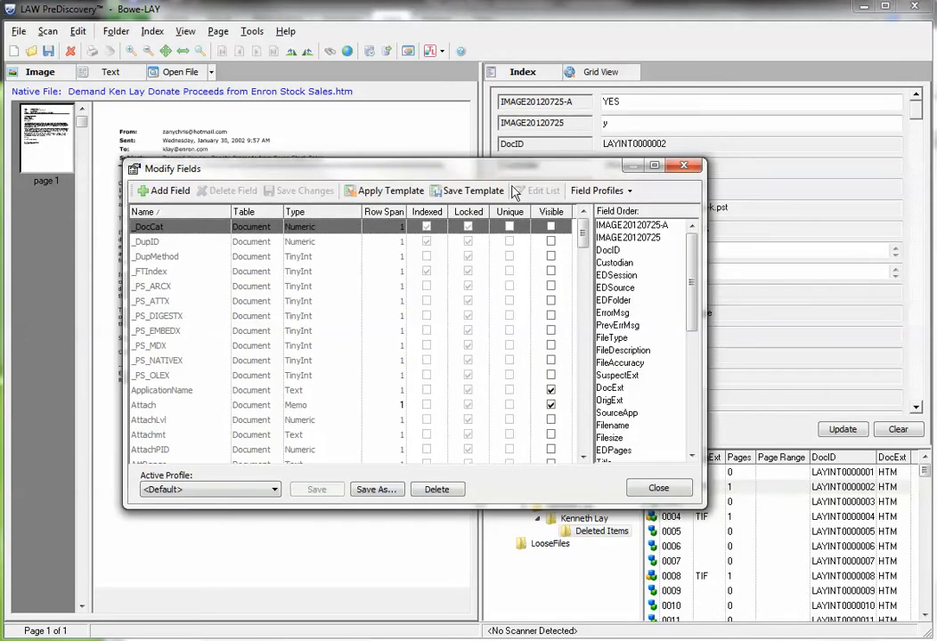
click(167, 192)
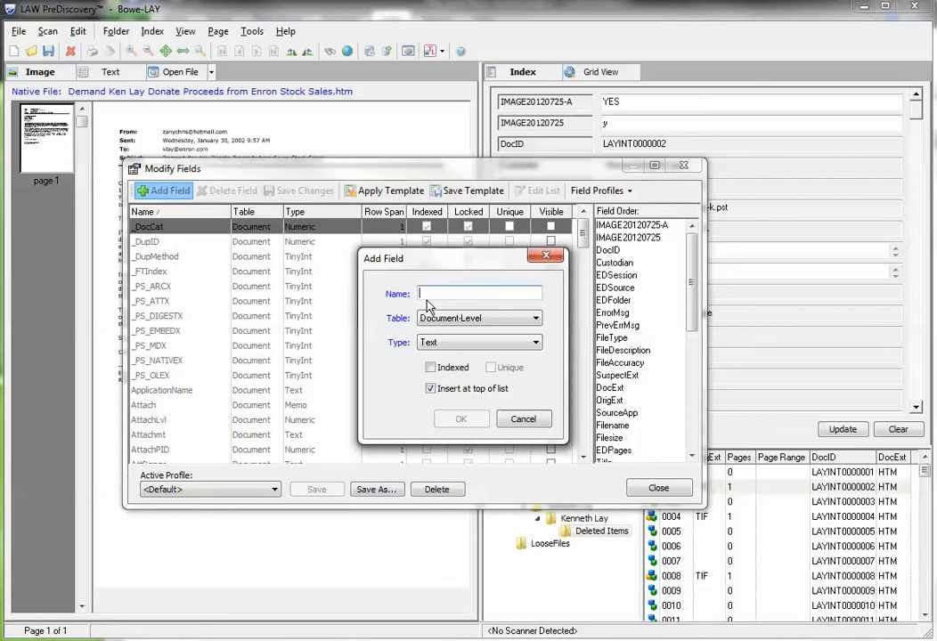
text(I)
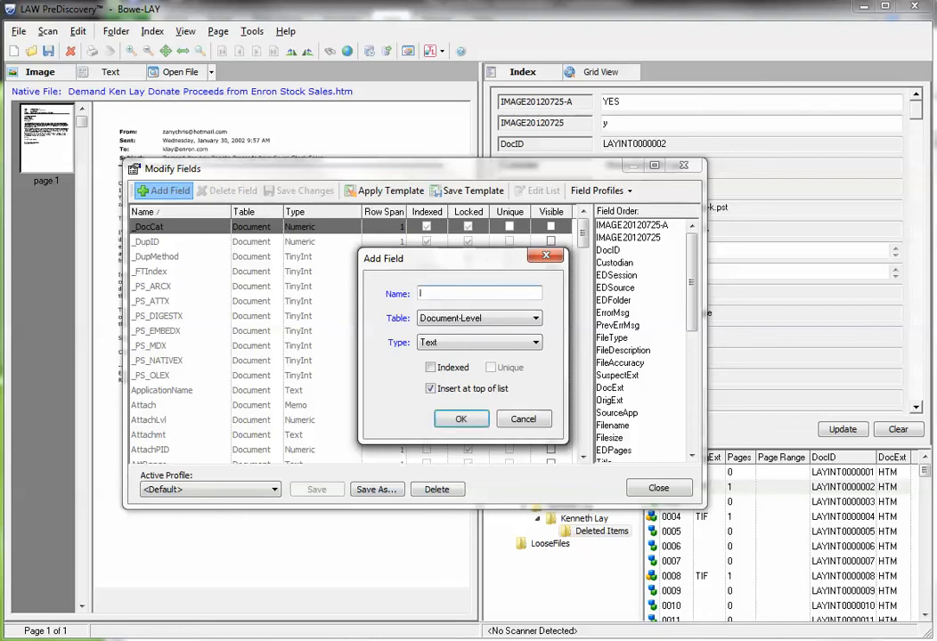
text(MAGE201207)
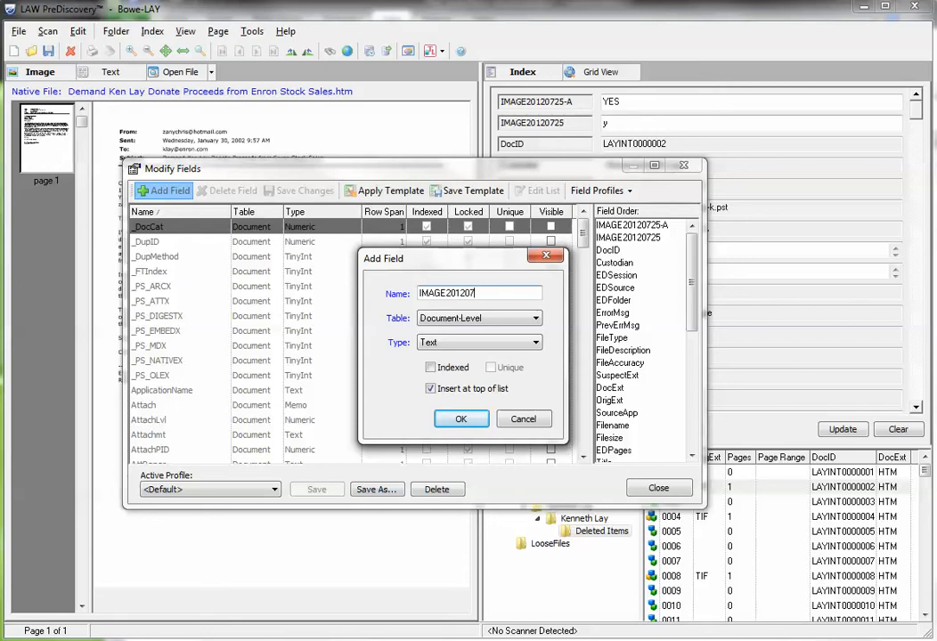
text(27)
click(460, 422)
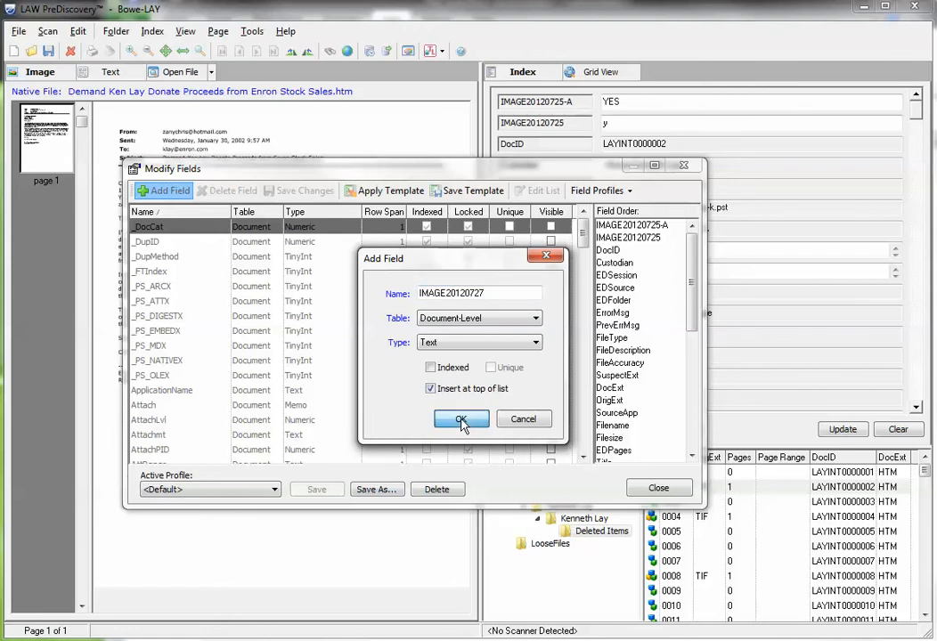
click(462, 422)
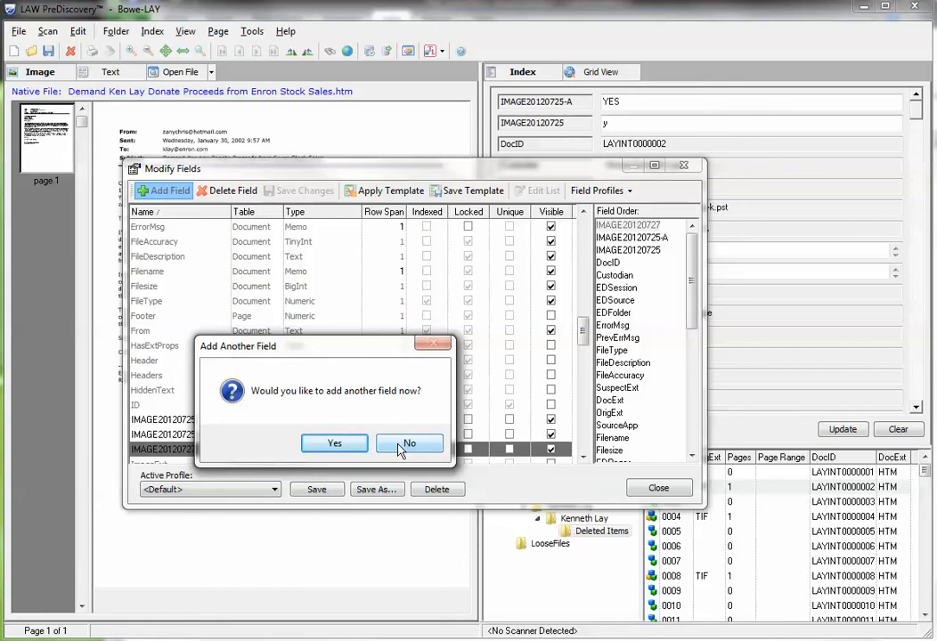
click(405, 444)
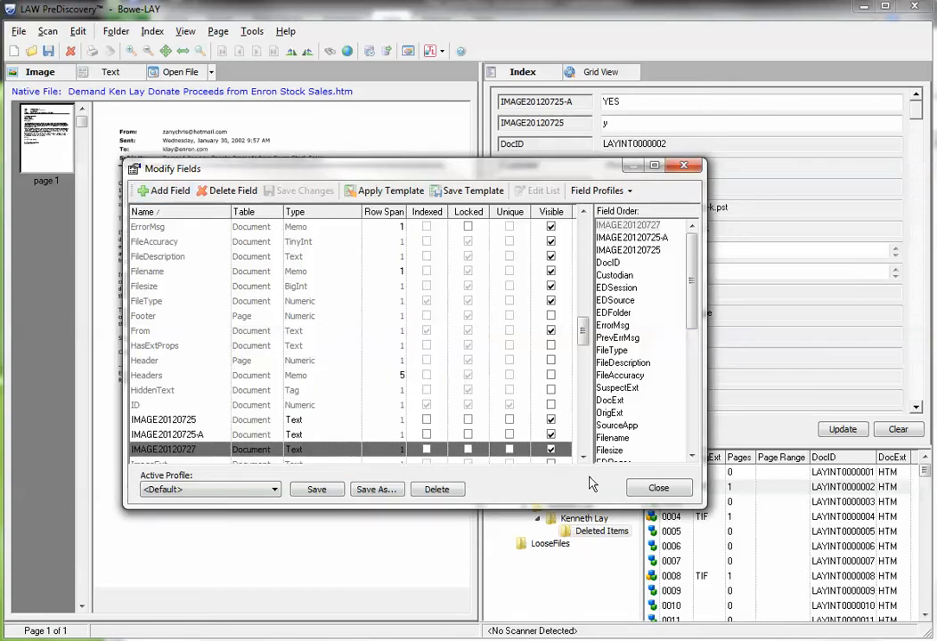
- Close the field editor, saving the changes to the current field profile
click(659, 489)
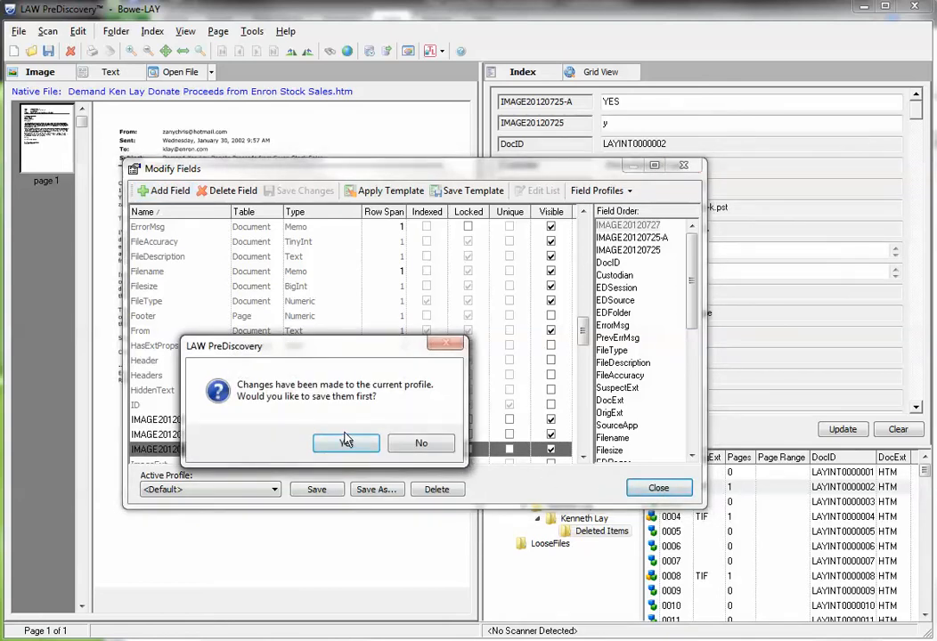
click(348, 447)
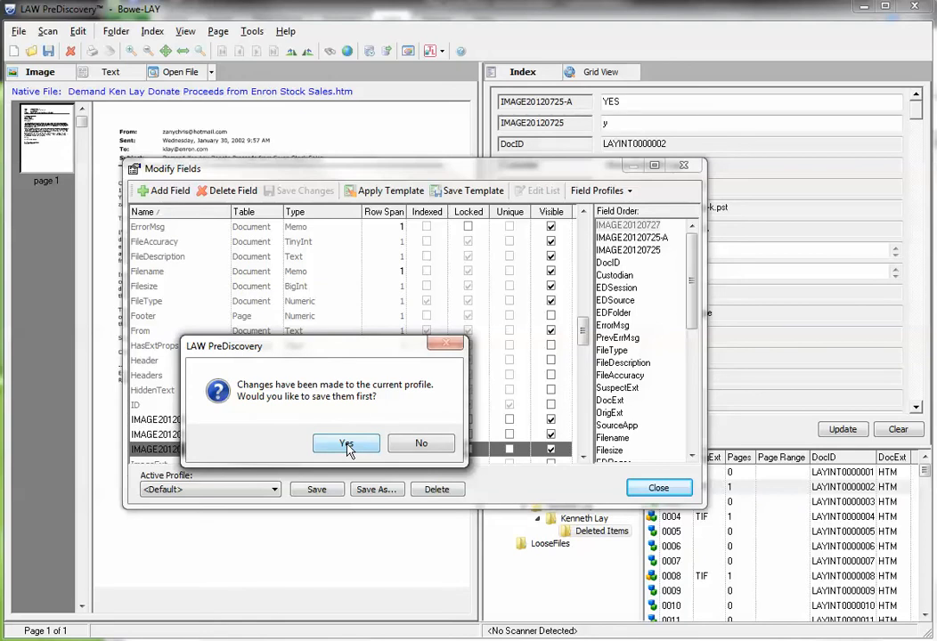
click(347, 446)
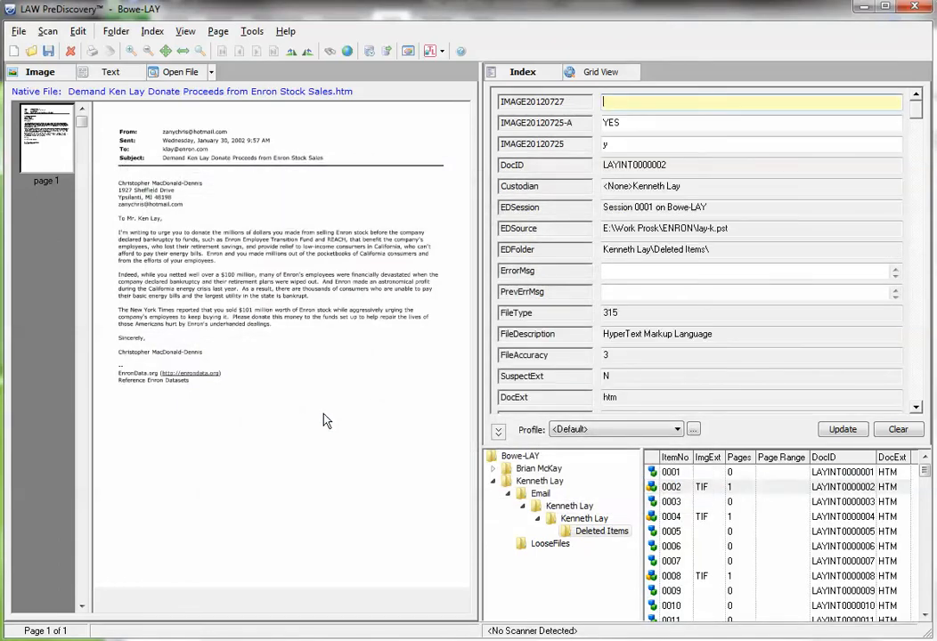
- Start a tag list import using Taglist-to image 20120727.csv from the Vol004 folder, treating its first row as field names
click(19, 32)
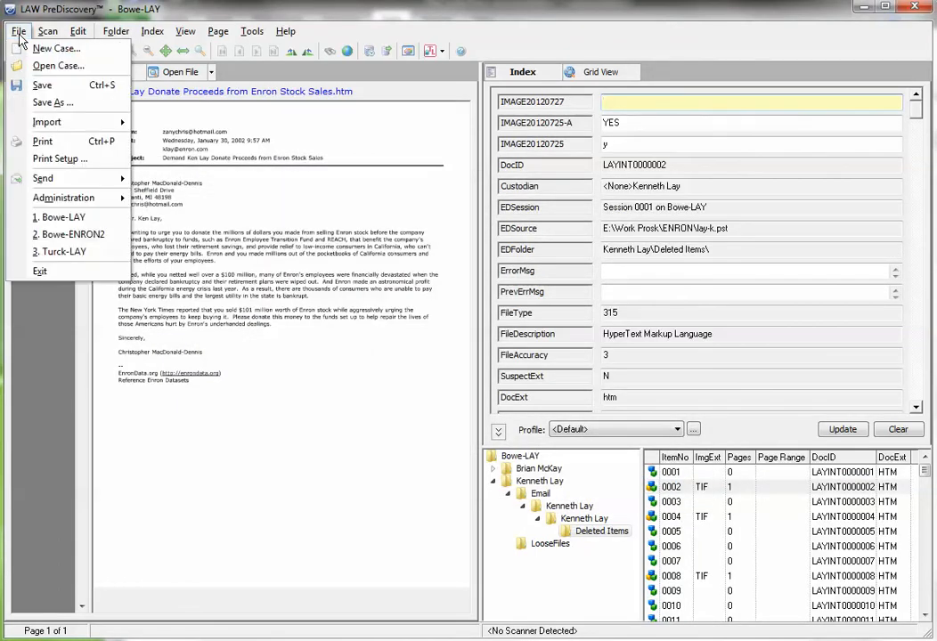
mouse_move(53, 122)
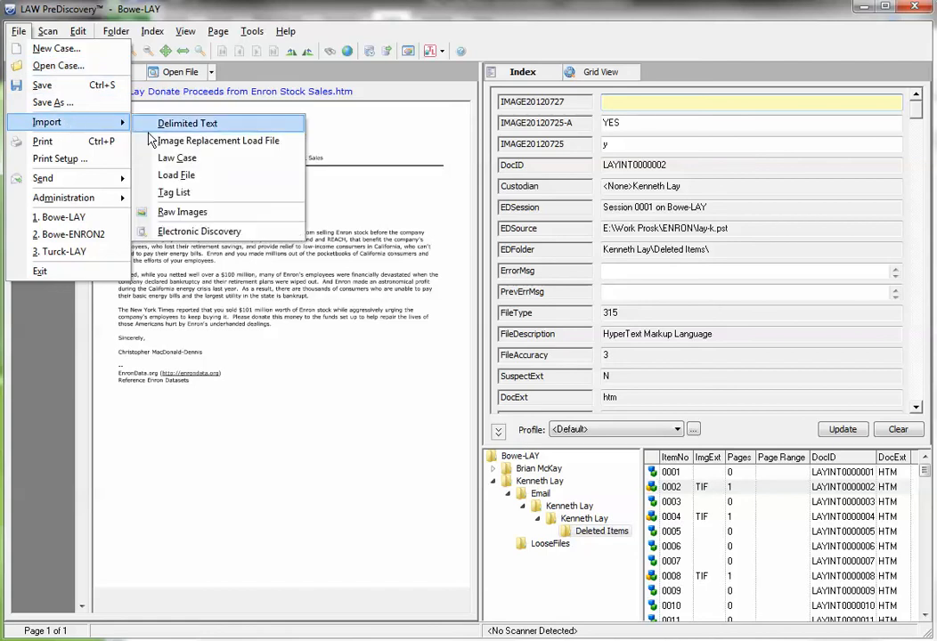
click(187, 195)
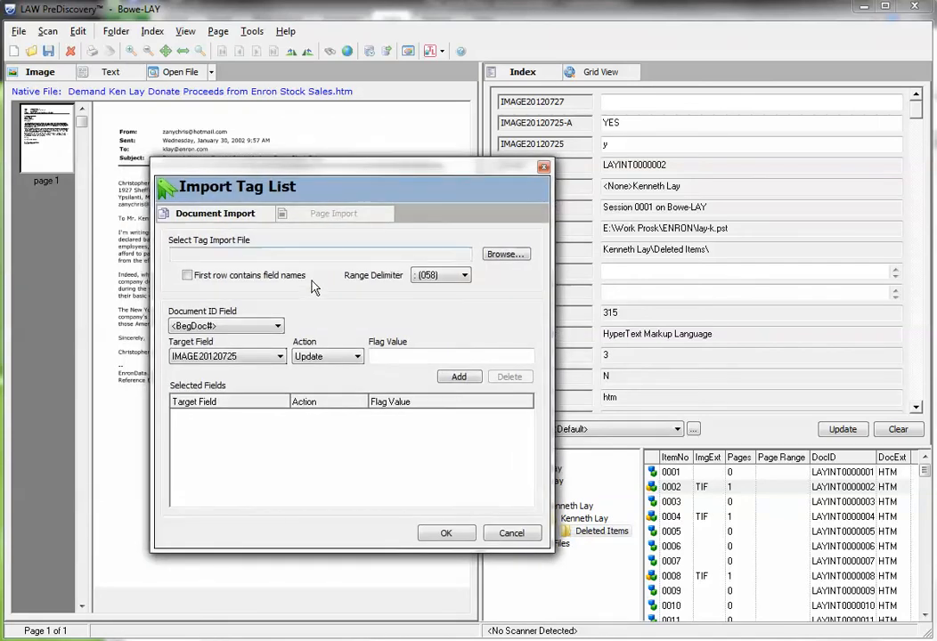
click(501, 257)
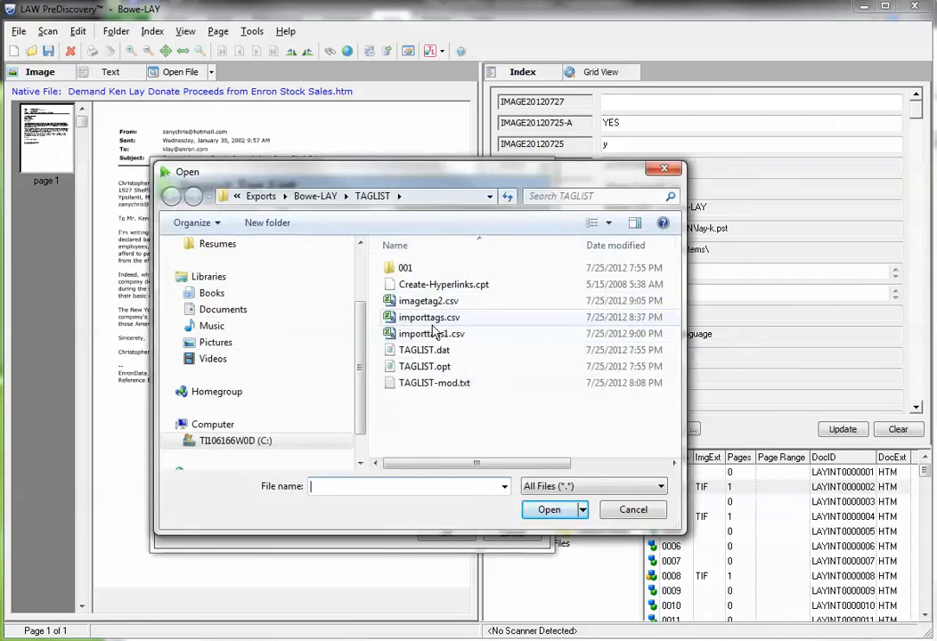
click(316, 196)
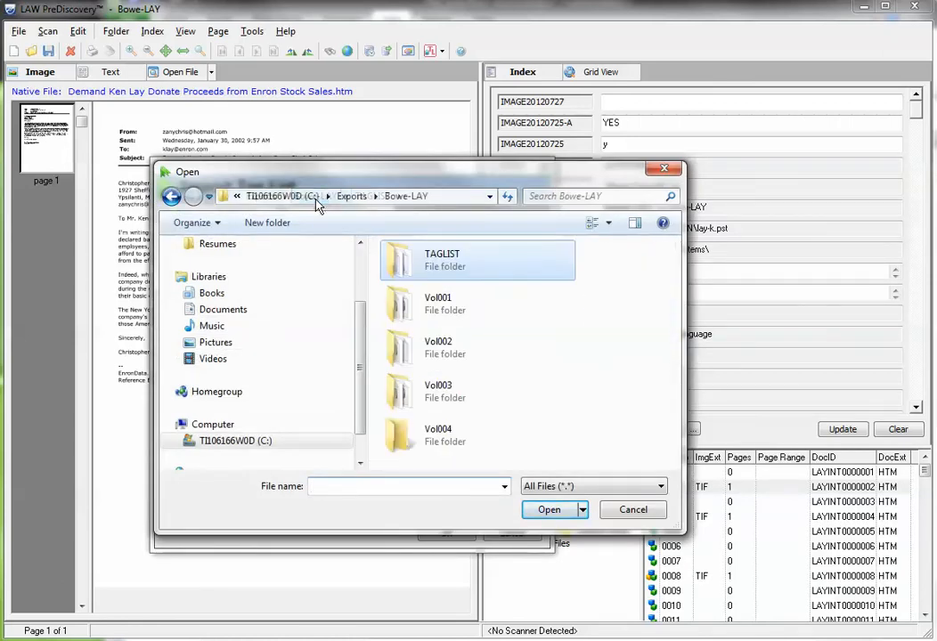
double_click(397, 434)
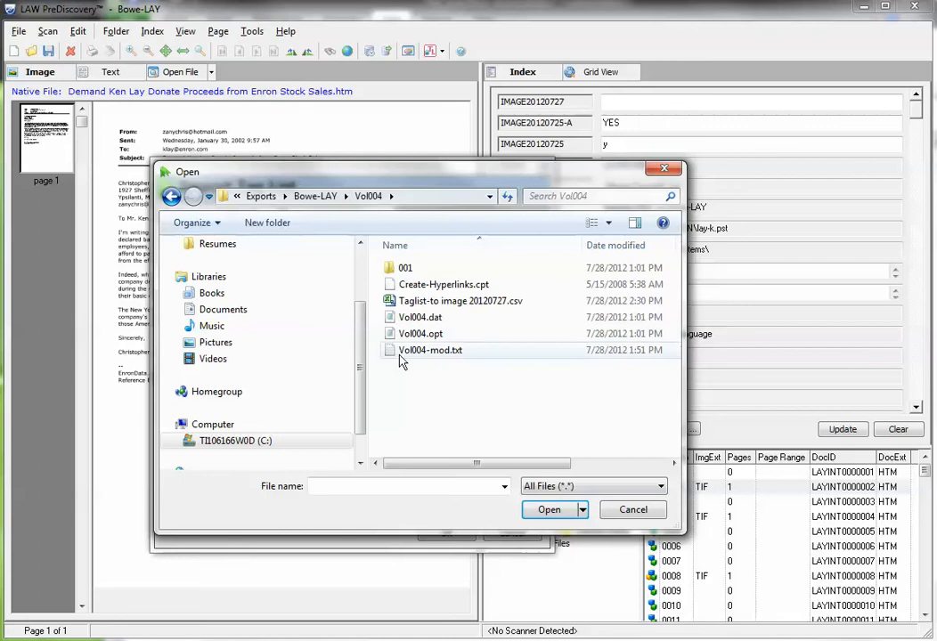
click(398, 302)
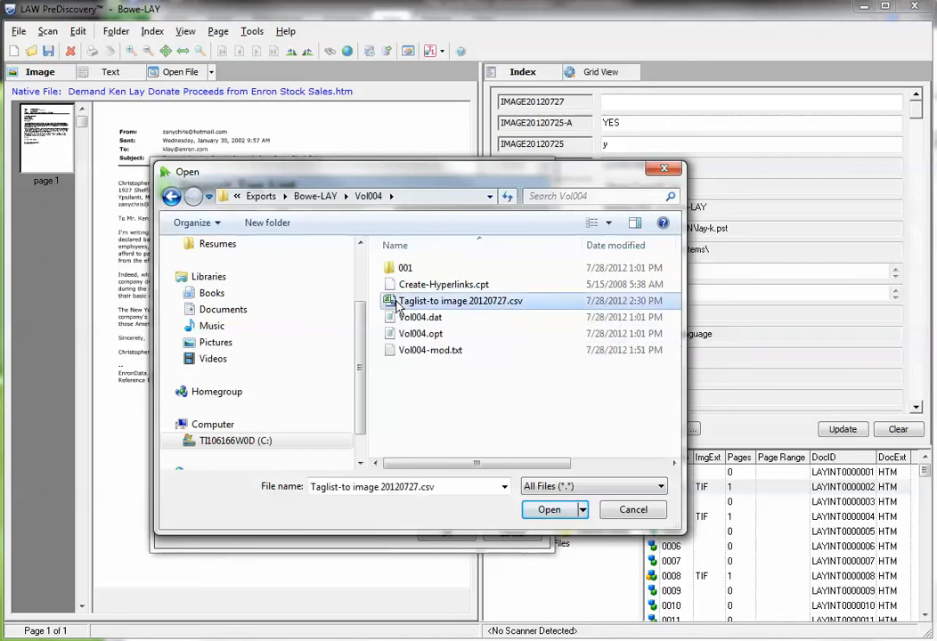
click(550, 513)
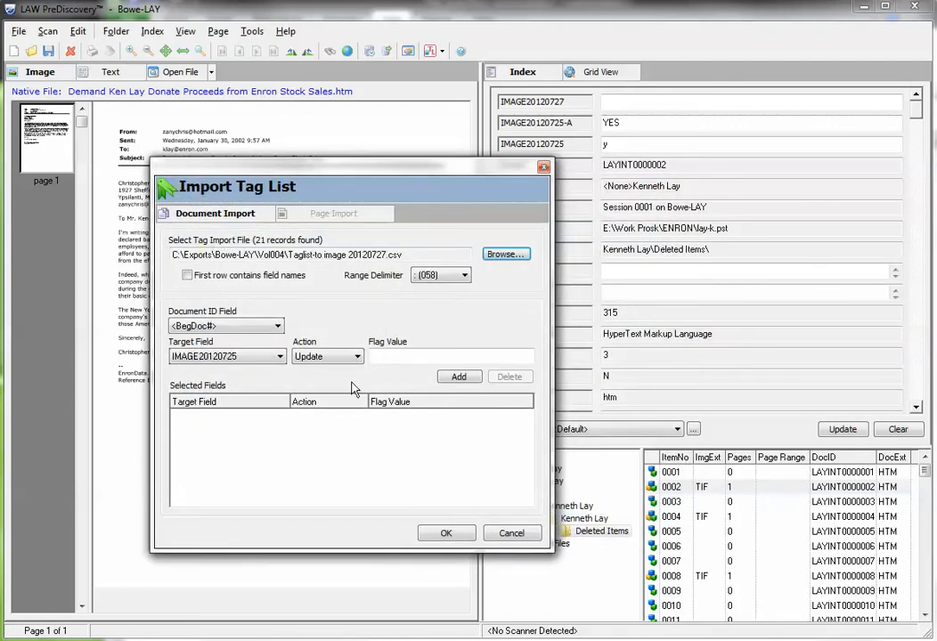
click(187, 276)
- Switch to Excel to review the DocID column of the tag list CSV, and close it without saving
click(464, 639)
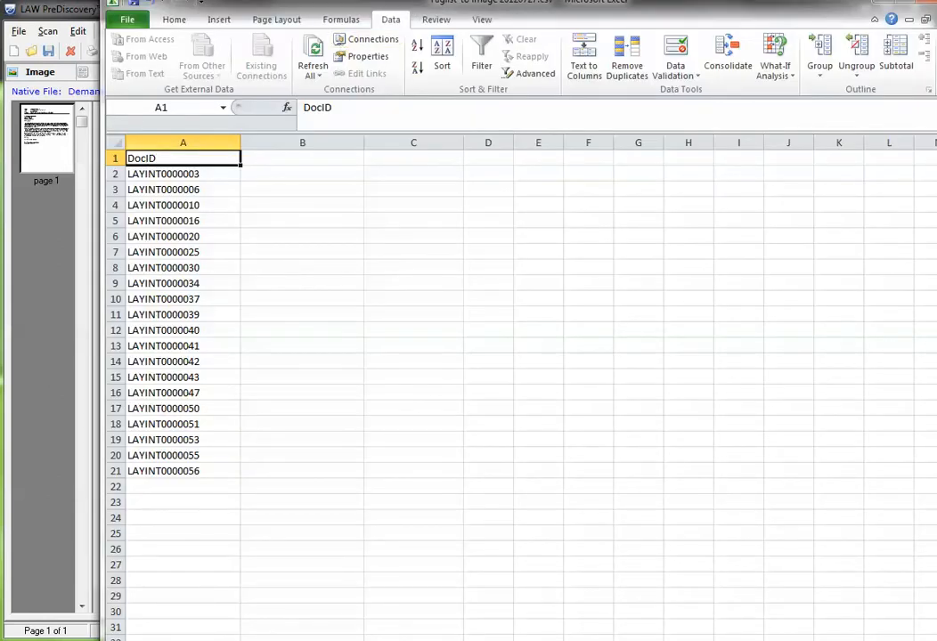
mouse_move(441, 4)
mouse_down()
mouse_move(433, 16)
mouse_move(445, 24)
mouse_up()
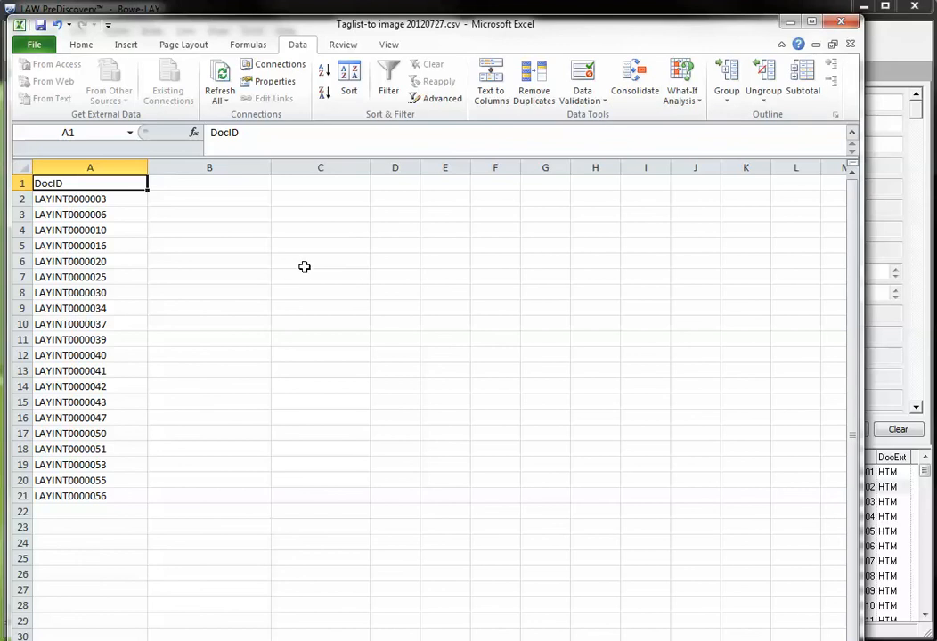
click(837, 27)
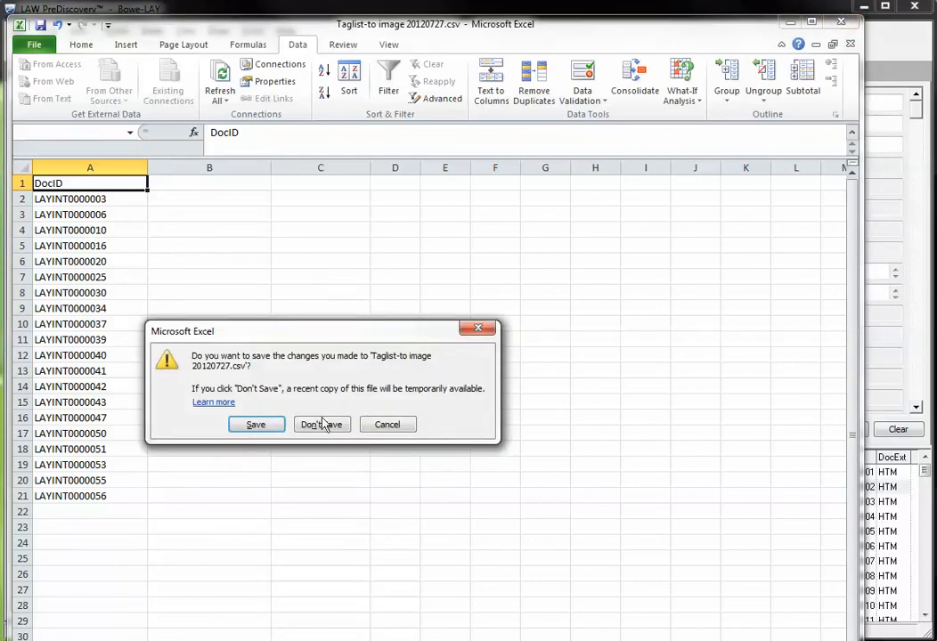
click(322, 425)
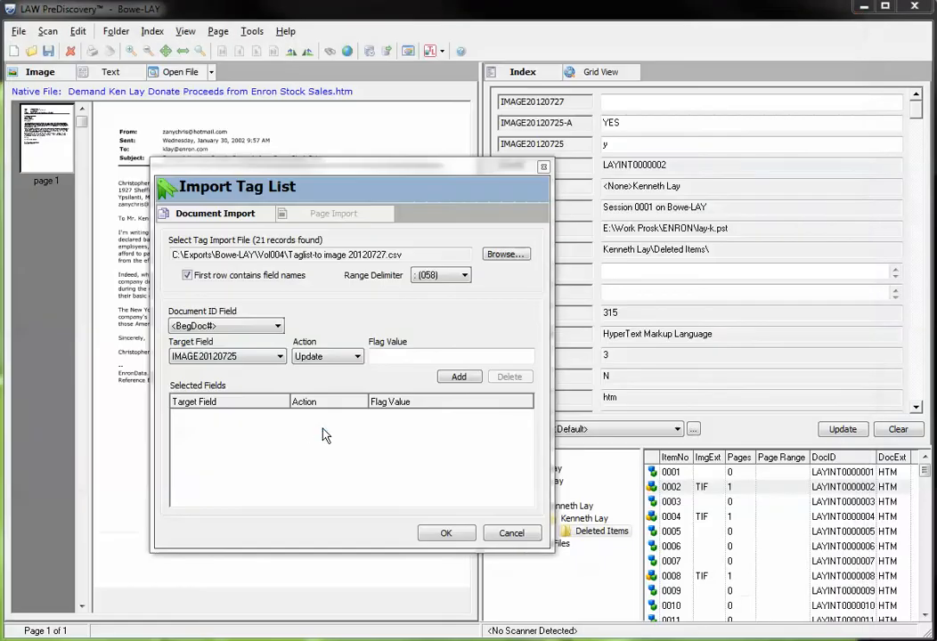
- Set the tag import's document ID field to DocID
click(277, 329)
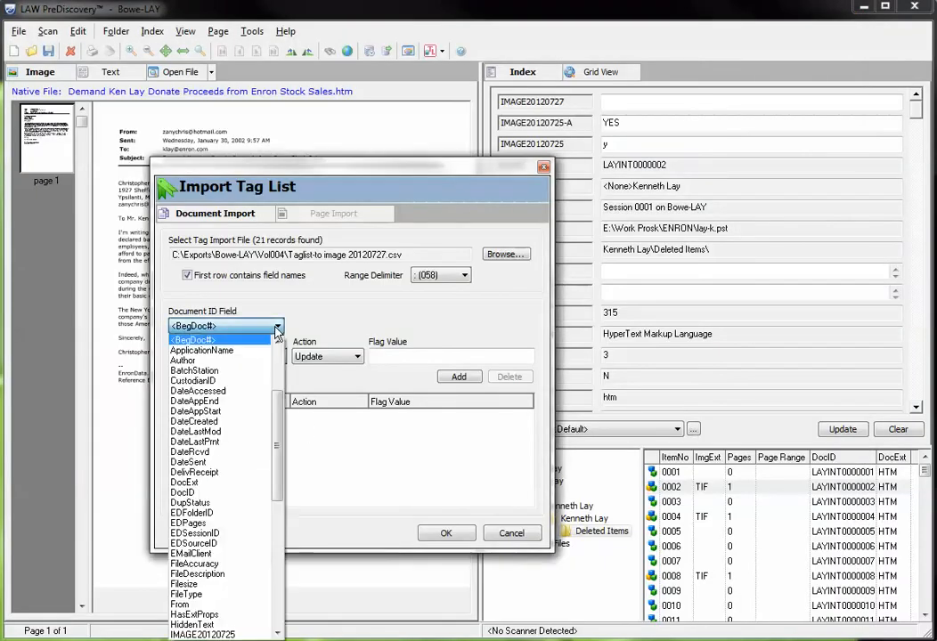
scroll(275, 415, down, 1)
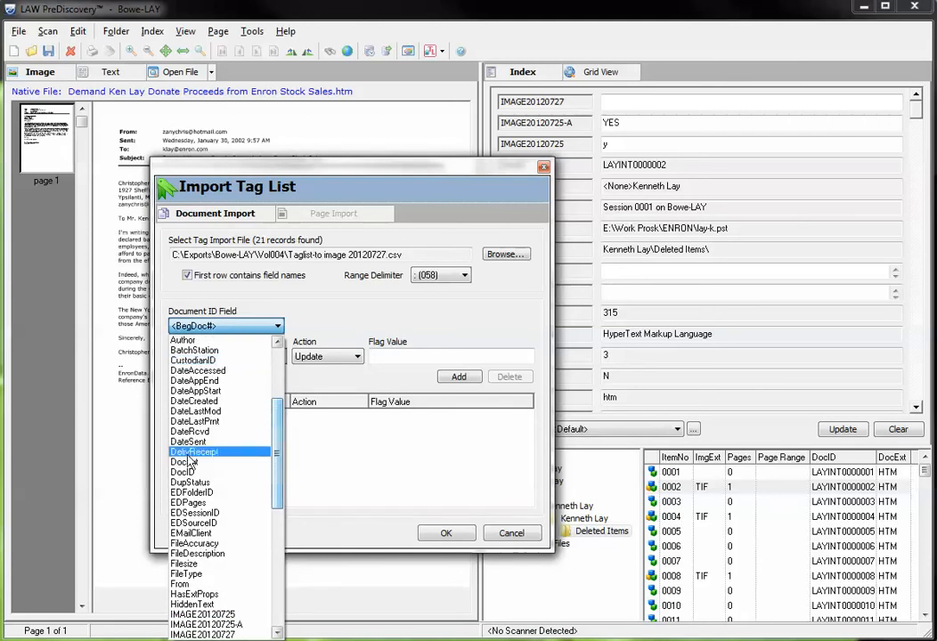
click(187, 482)
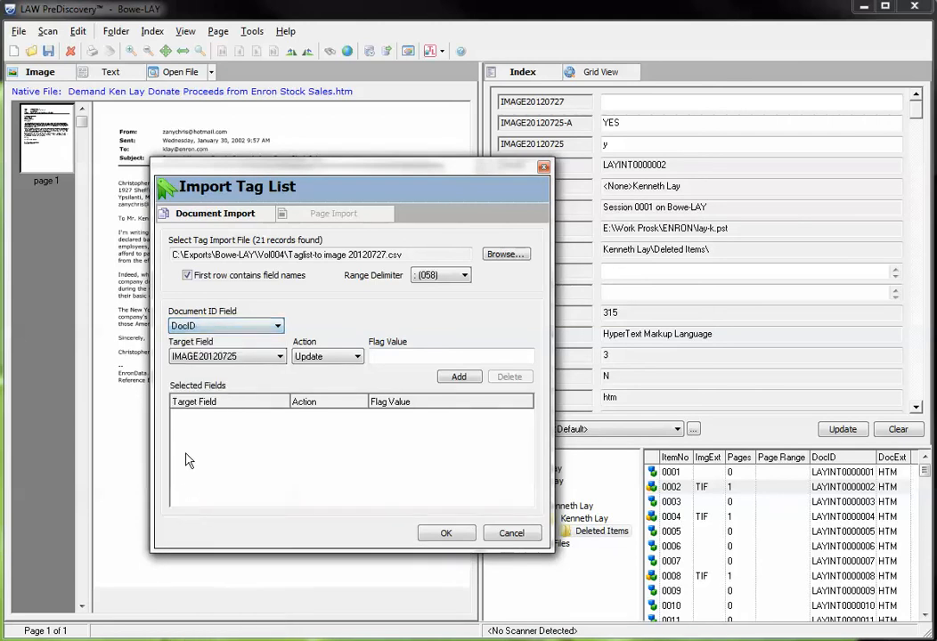
- Add an Update action for target field IMAGE20120727 with flag value Y to the selected import fields
click(278, 357)
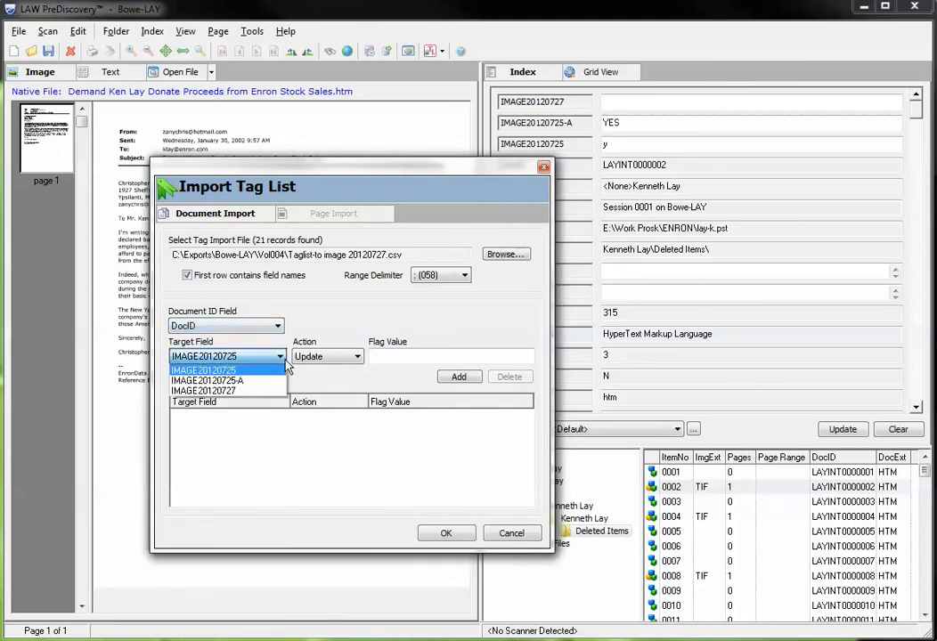
click(231, 392)
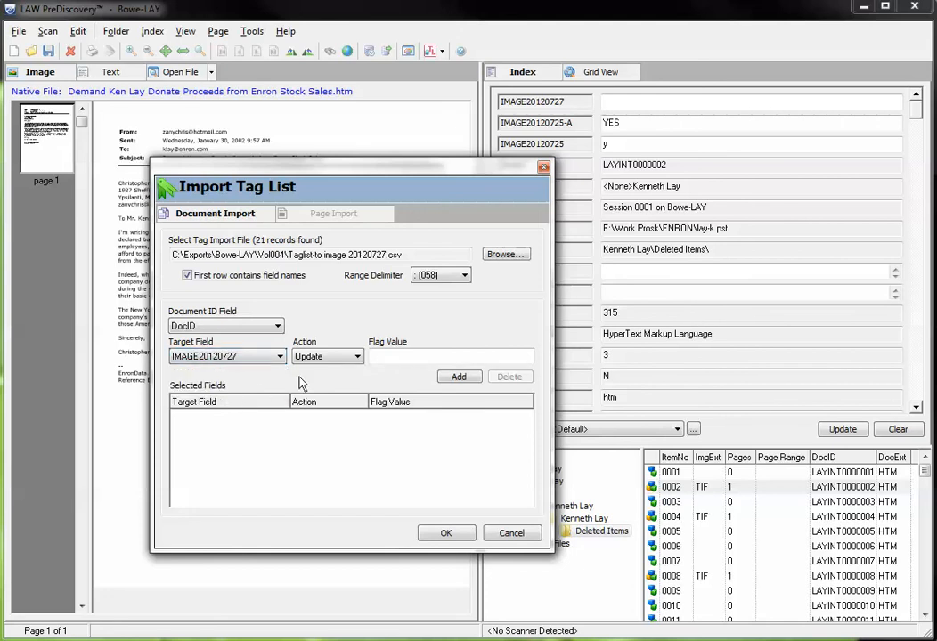
click(408, 358)
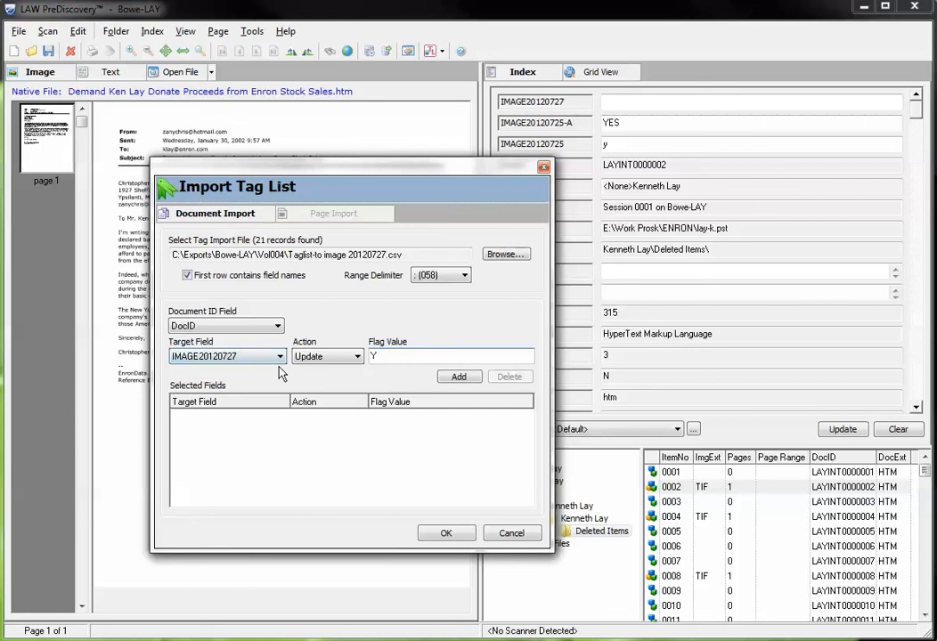
click(330, 357)
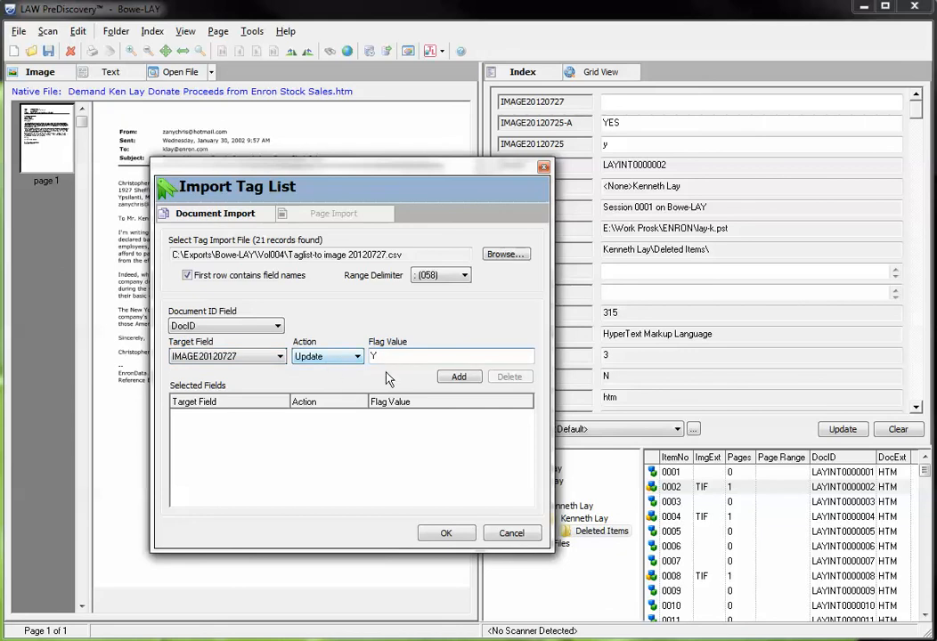
key(Tab)
click(459, 378)
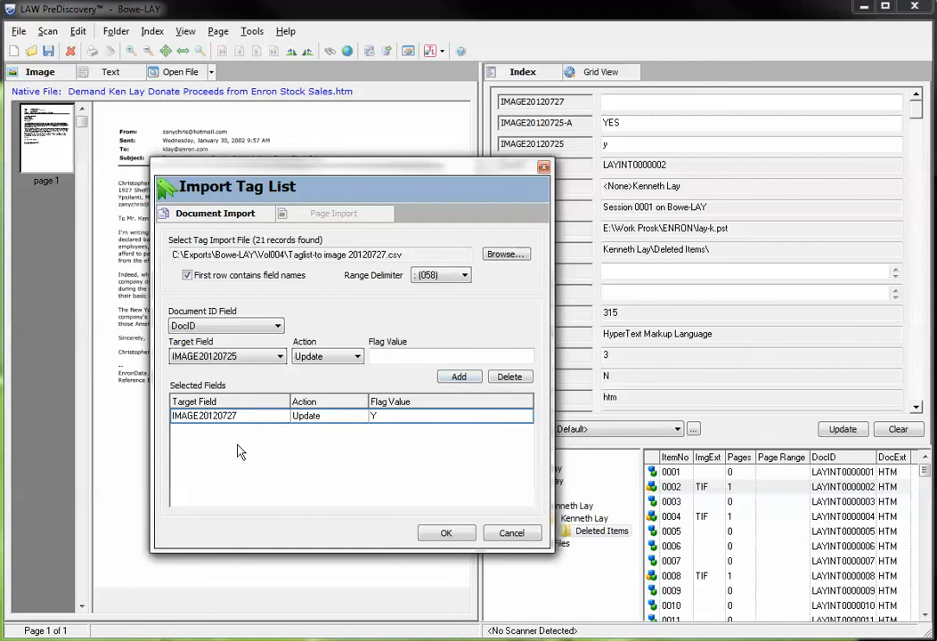
- Run the tag list import and dismiss its status message
click(313, 357)
click(445, 538)
click(445, 538)
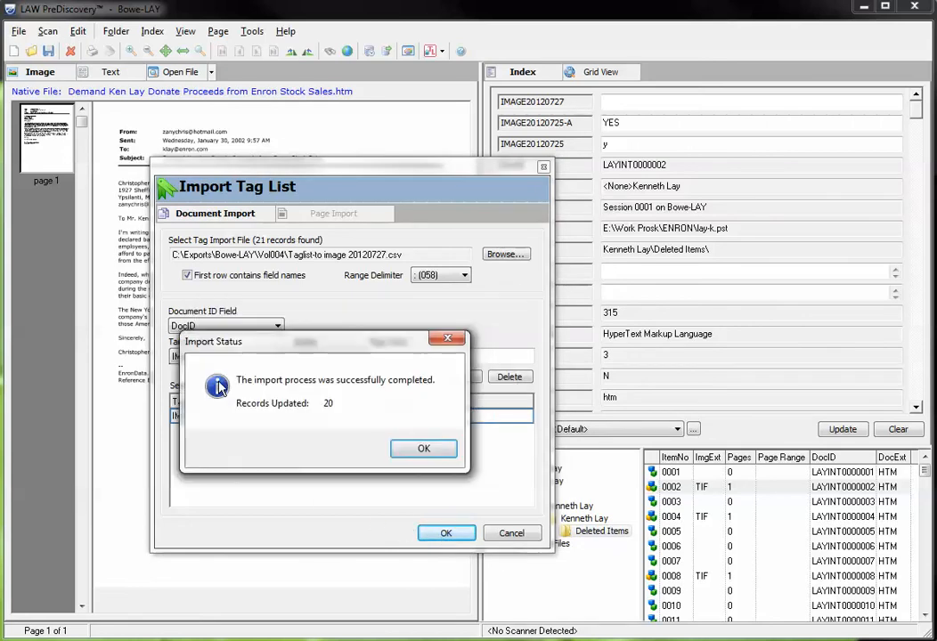
click(424, 449)
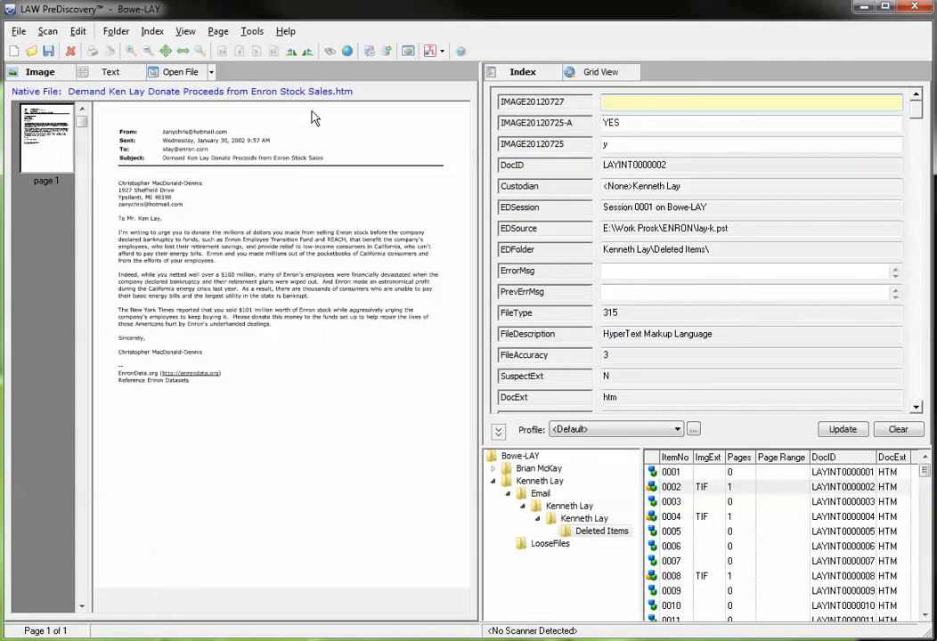
- Search the database for records where IMAGE20120727 Equals Y, with the results sent to the embedded grid view
click(329, 52)
click(376, 201)
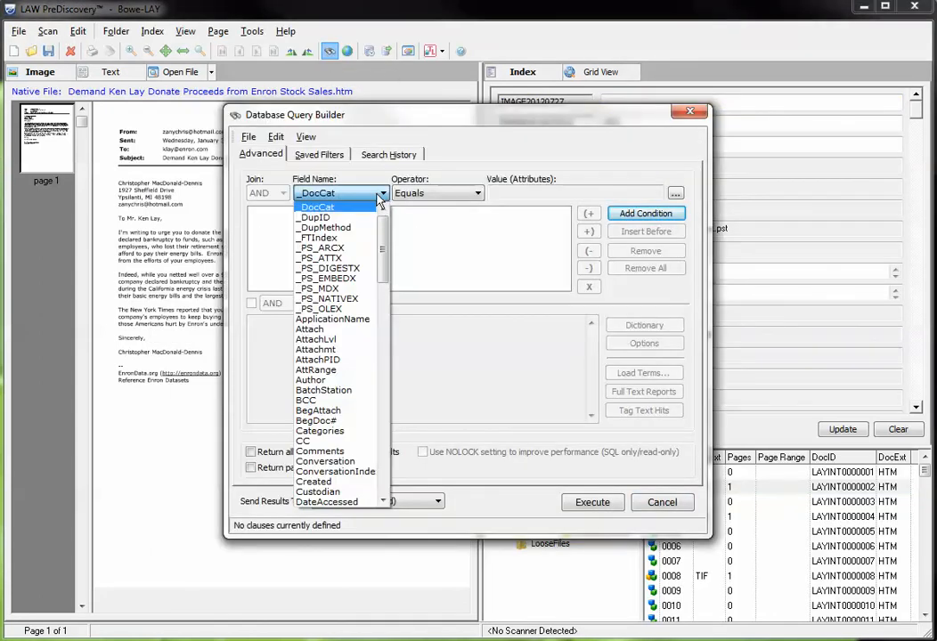
scroll(383, 254, down, 3)
drag(384, 254, 384, 355)
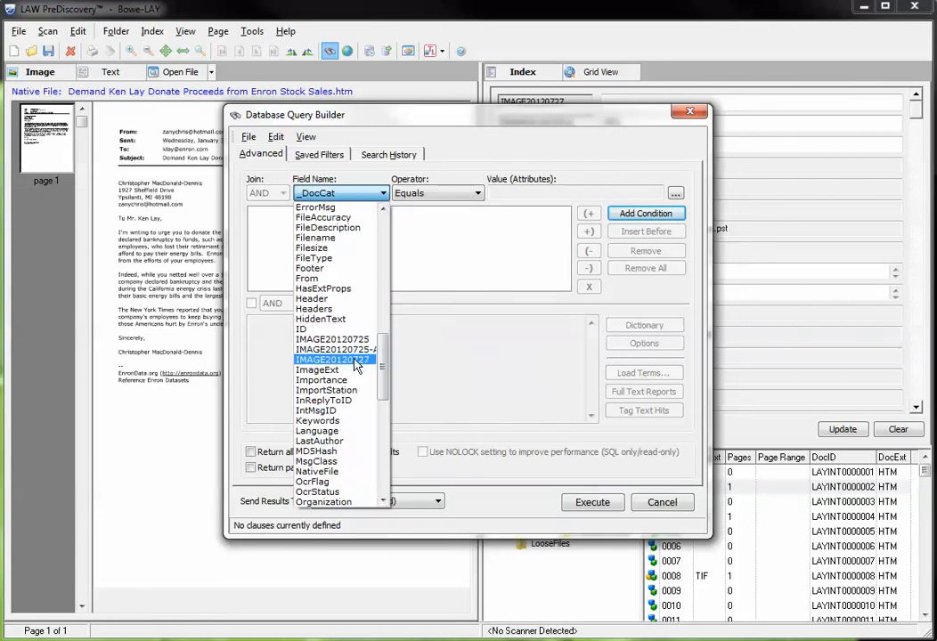
click(358, 360)
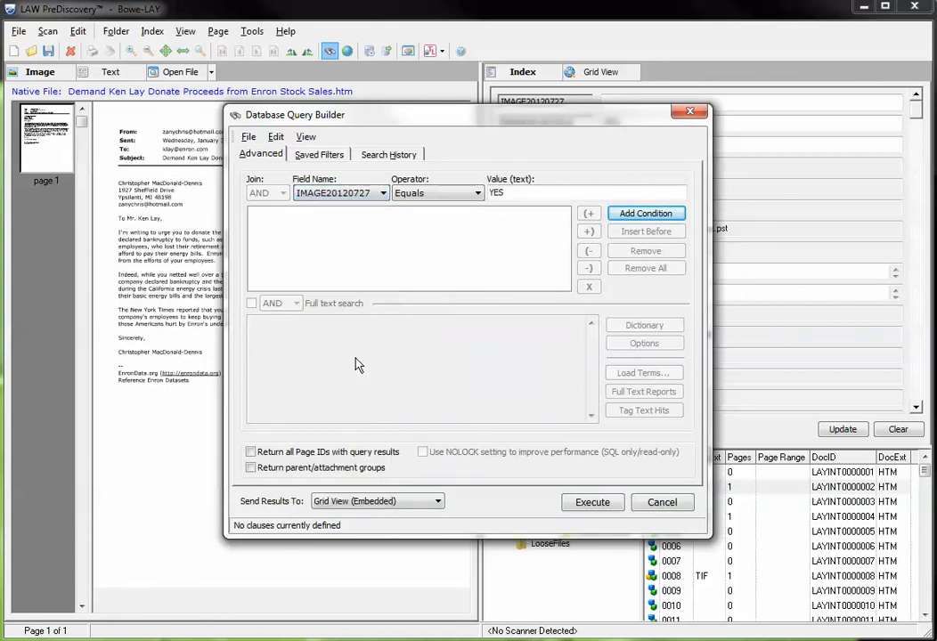
click(477, 197)
click(489, 194)
double_click(492, 194)
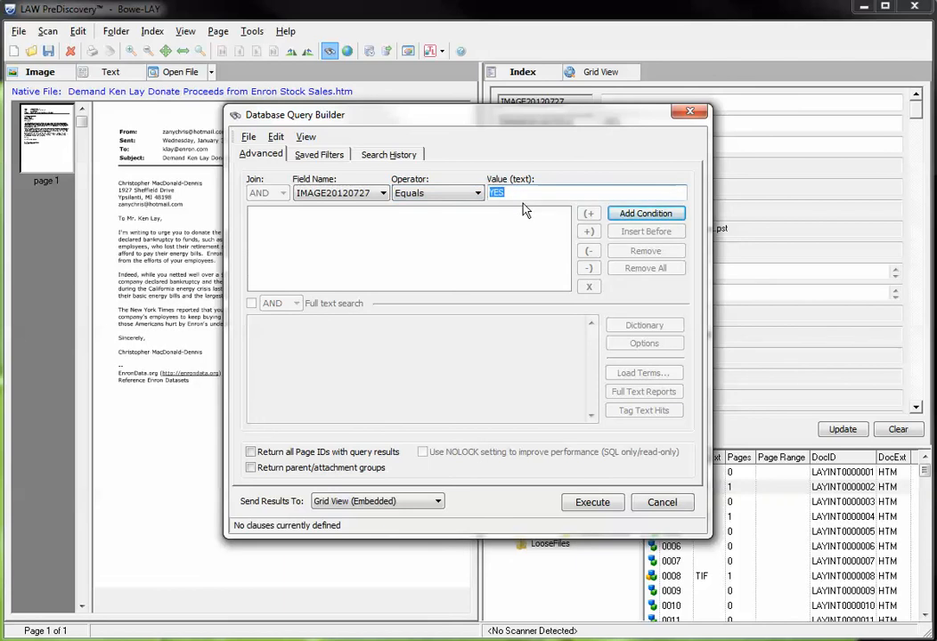
text(Y)
click(646, 214)
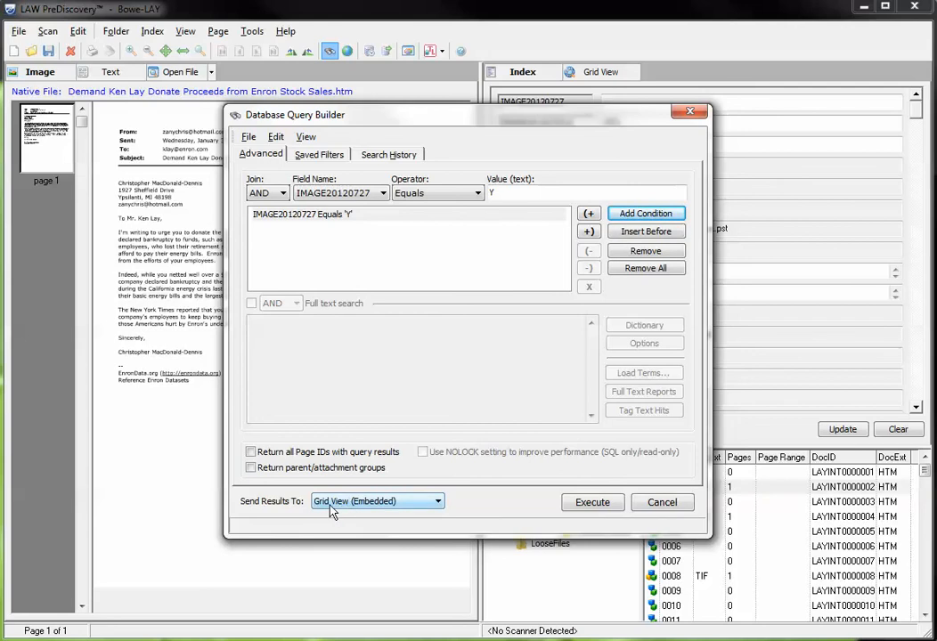
click(577, 508)
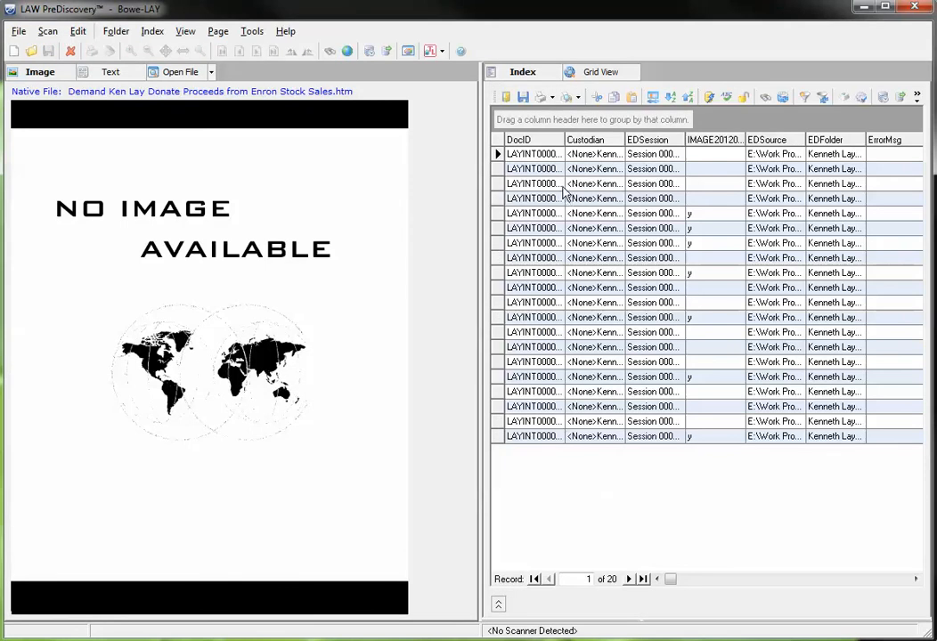
- Check the image previews of the third, seventh, sixteenth and first records in the query results
click(533, 185)
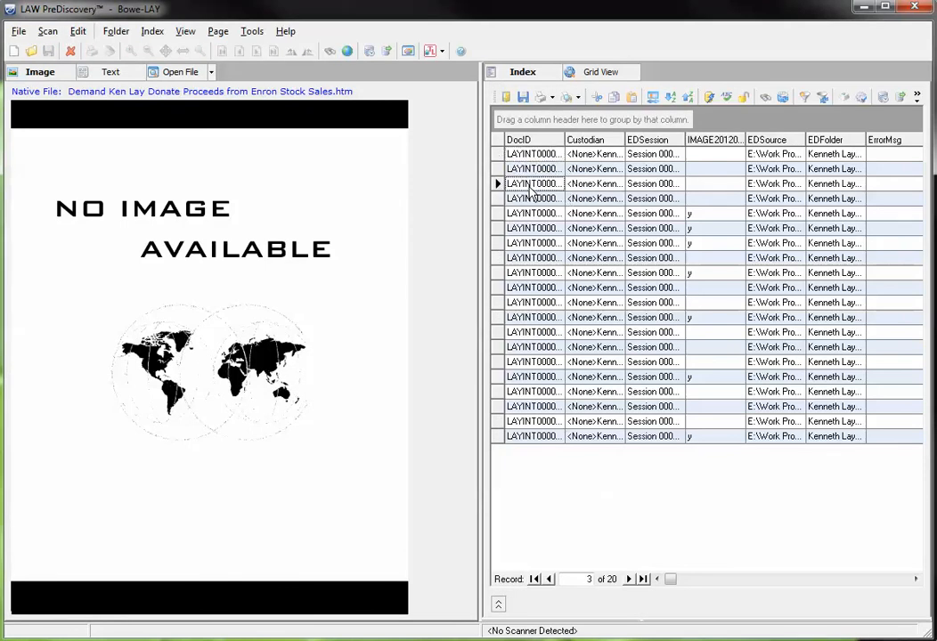
click(533, 243)
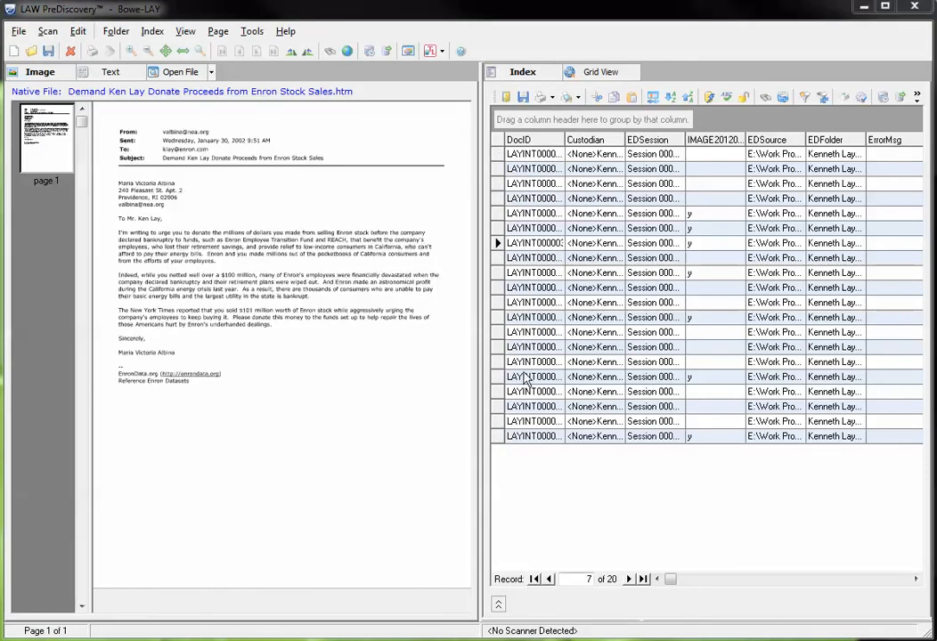
click(530, 377)
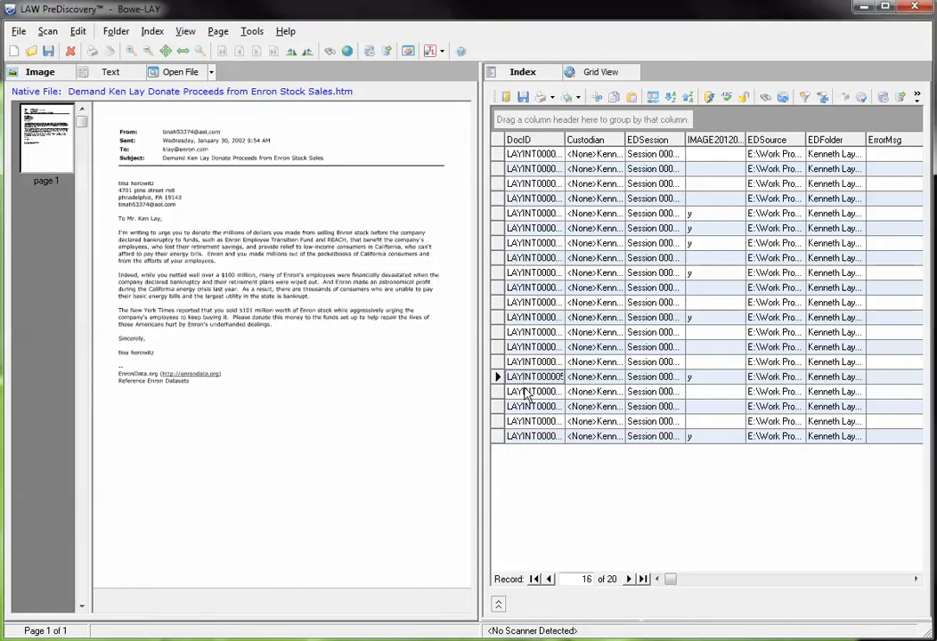
click(529, 155)
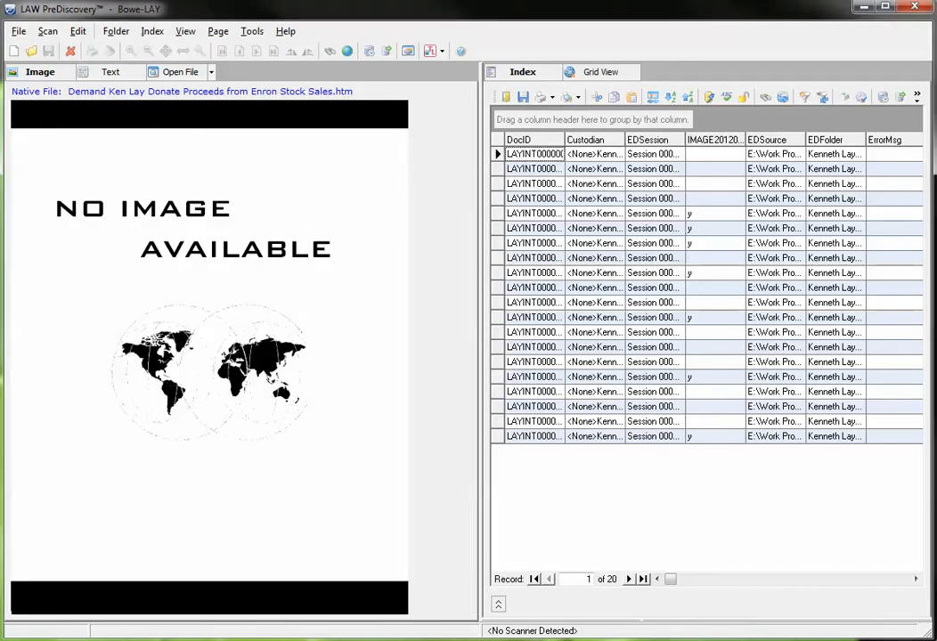